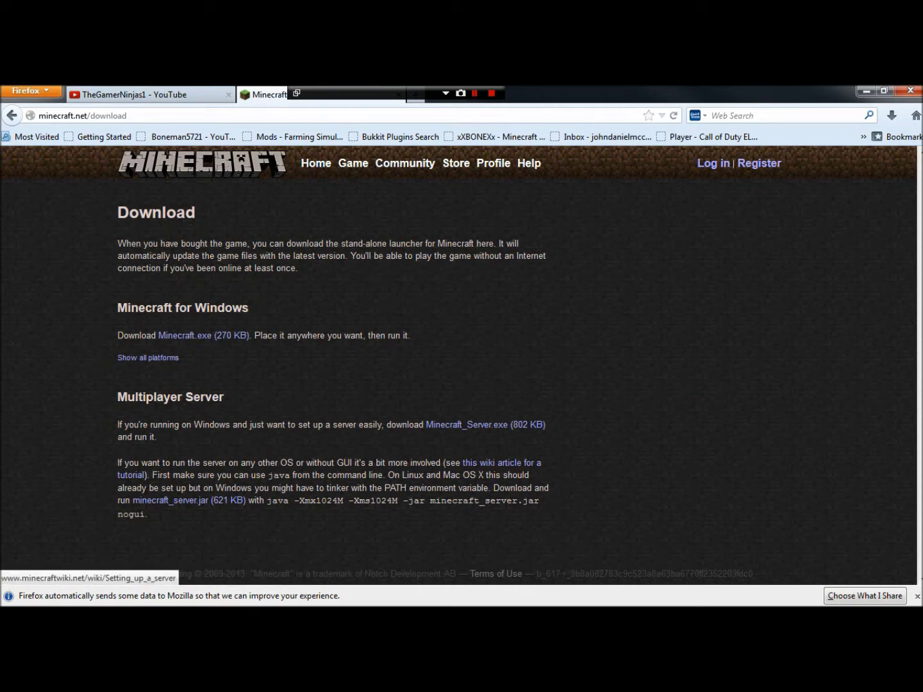
- Show the Minecraft downloads for all platforms on the download page
double_click(148, 359)
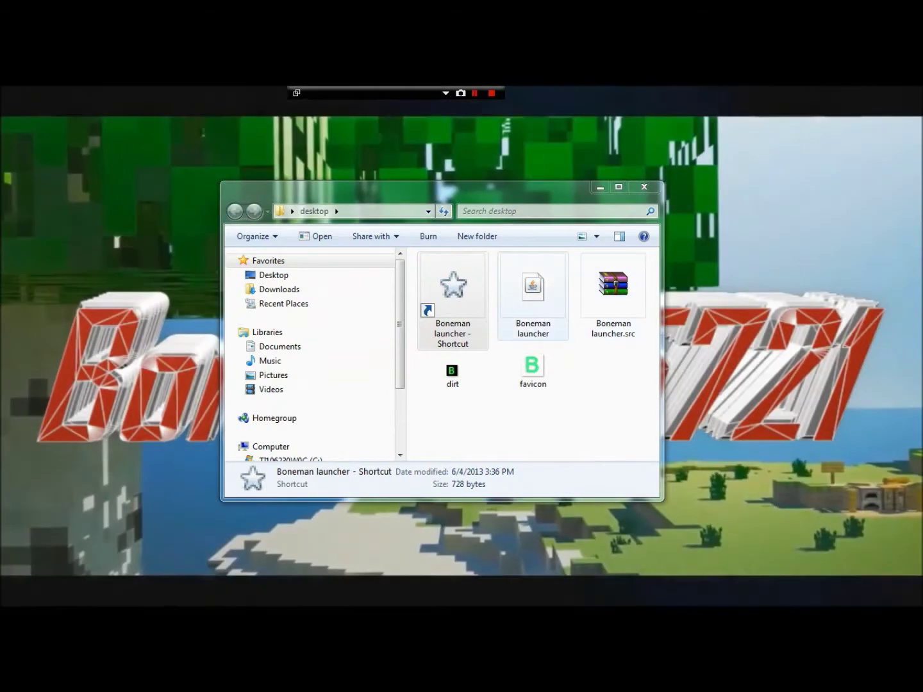
- Open the Boneman launcher jar file as an archive in WinRAR and go into its net\minecraft folder
left_click(535, 302)
right_click(535, 302)
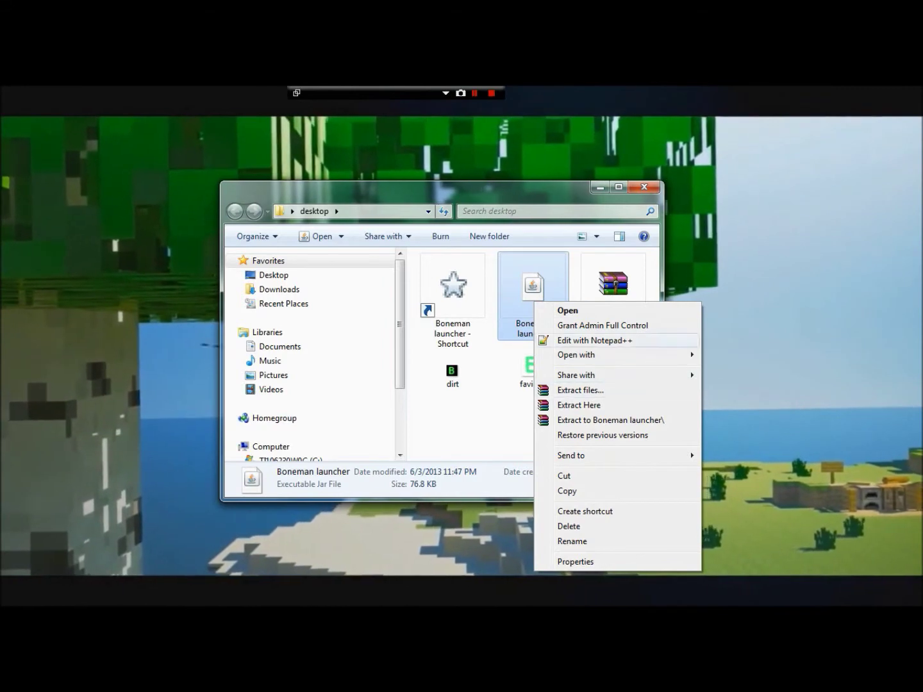
mouse_move(577, 355)
left_click(752, 371)
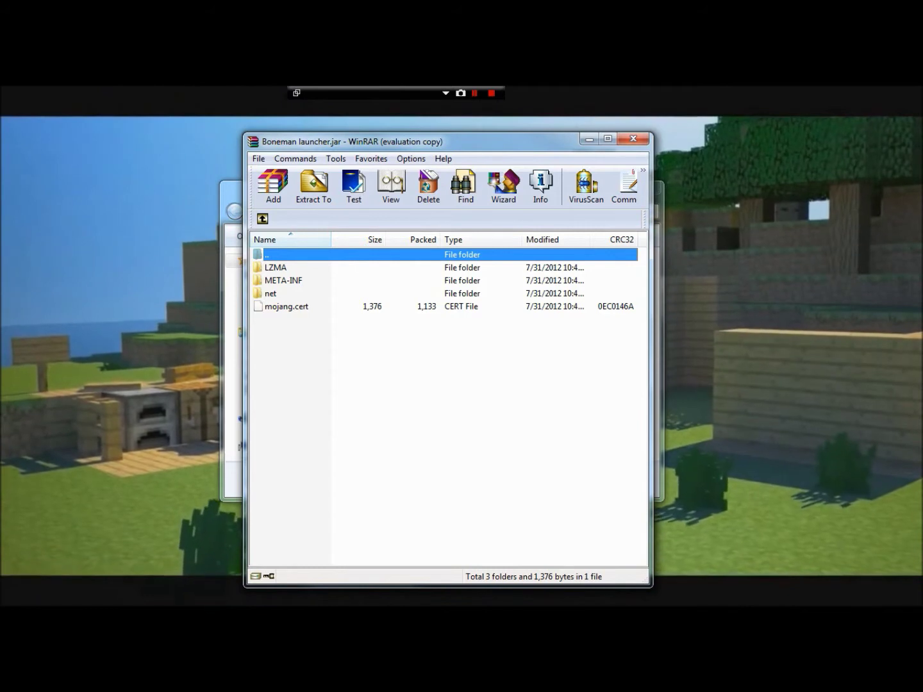
double_click(270, 293)
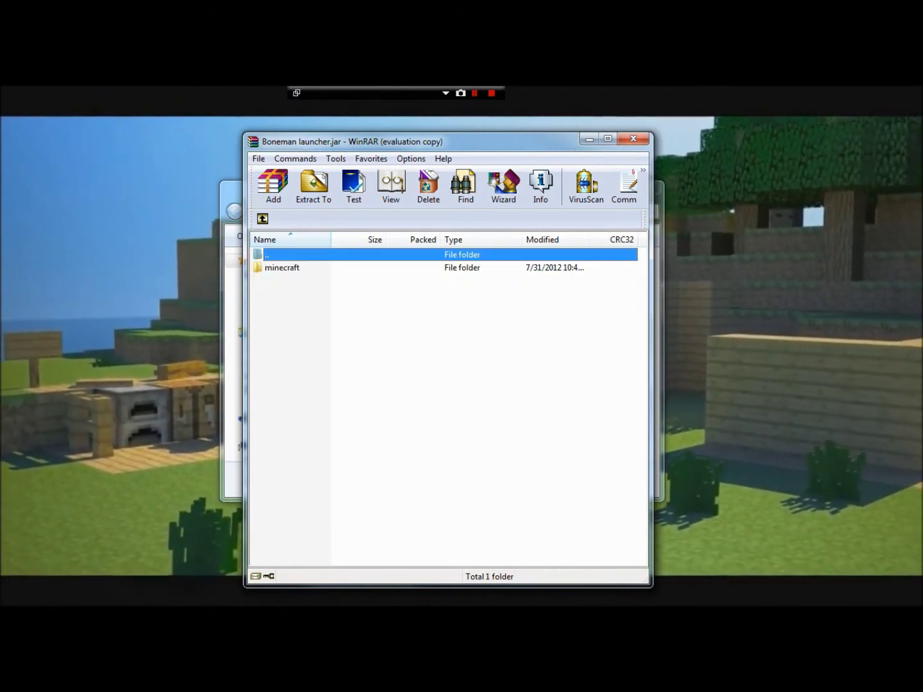
key("BackSpace")
key("Return")
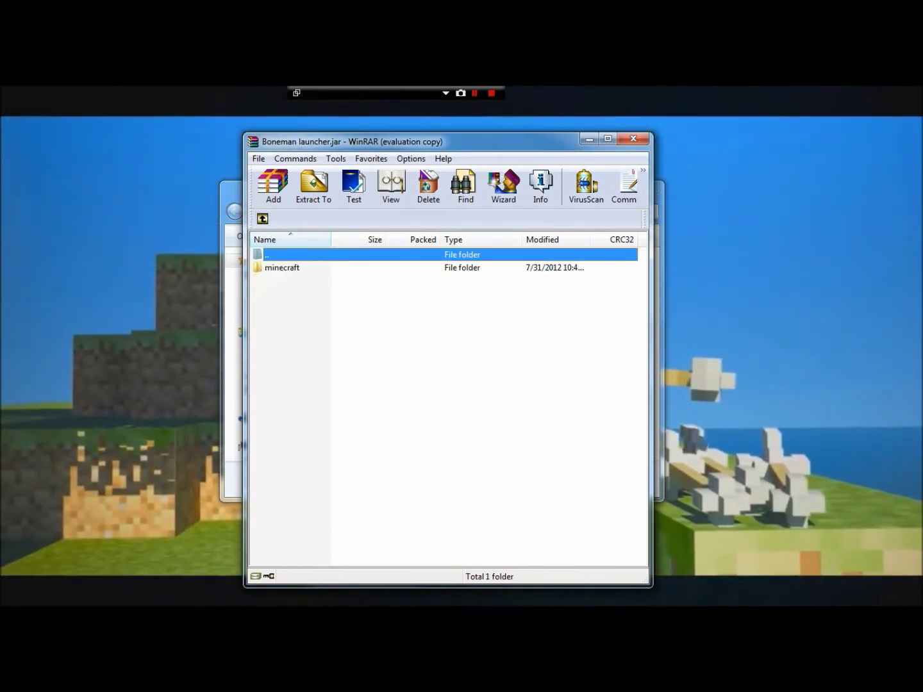
key("Down")
key("Return")
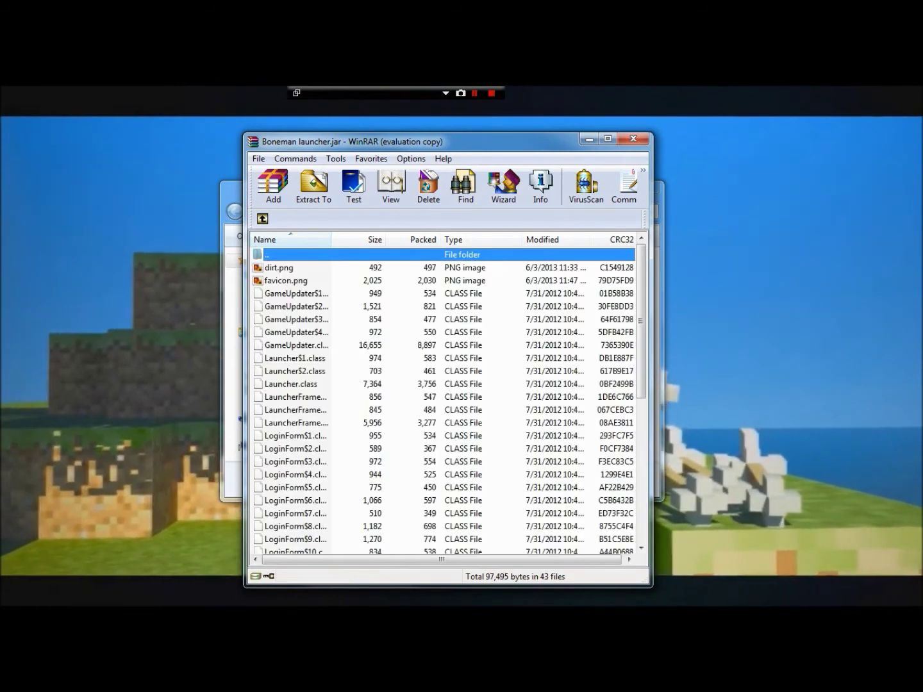
- Look through the archive's file list, preview dirt.png and close the preview
key("Down")
key("Down")
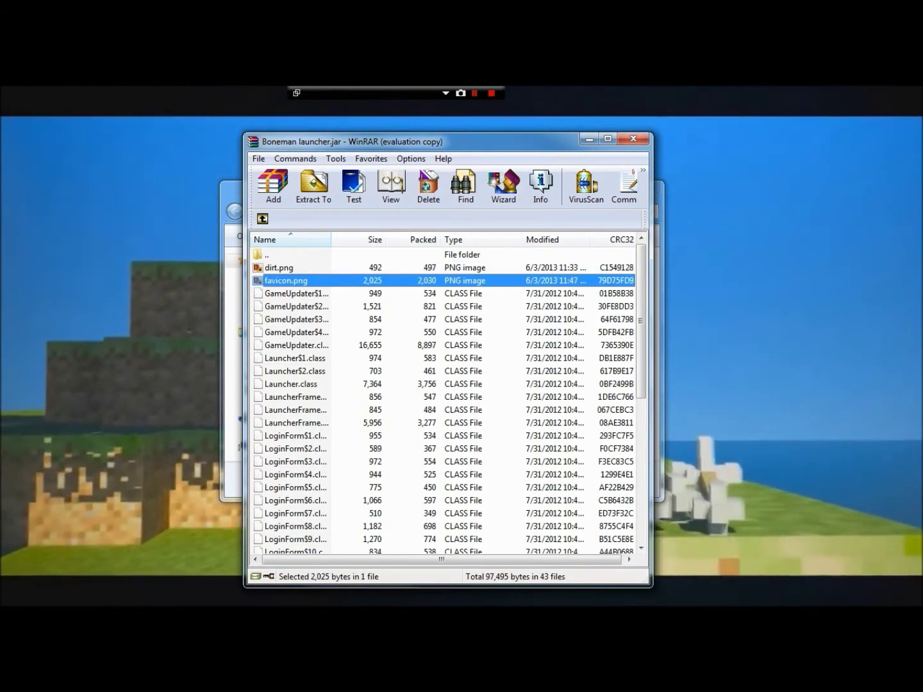
key("Up")
key("Down")
scroll(446, 397, "down", 7)
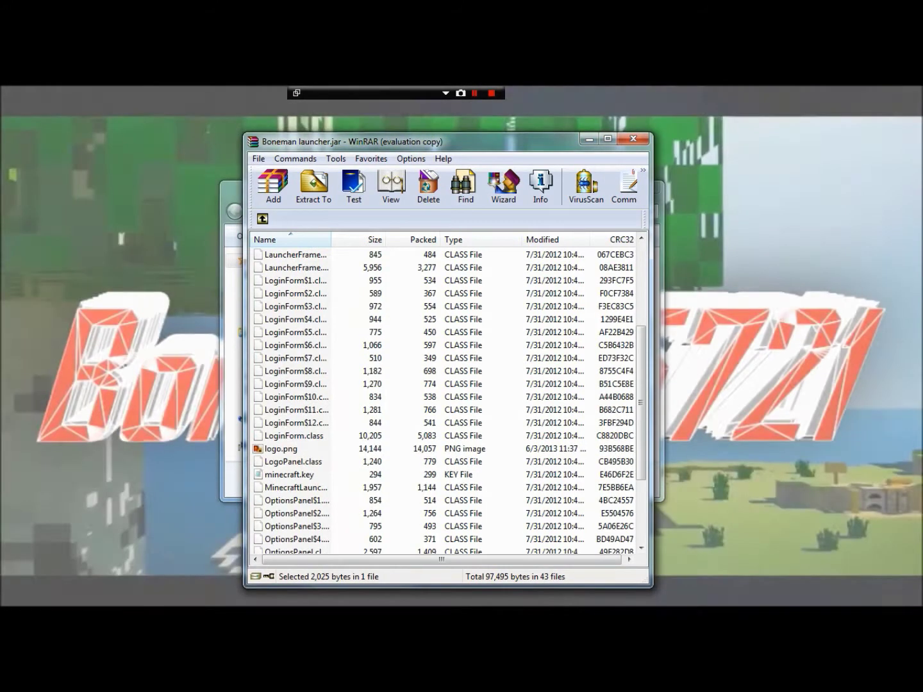
scroll(446, 397, "up", 7)
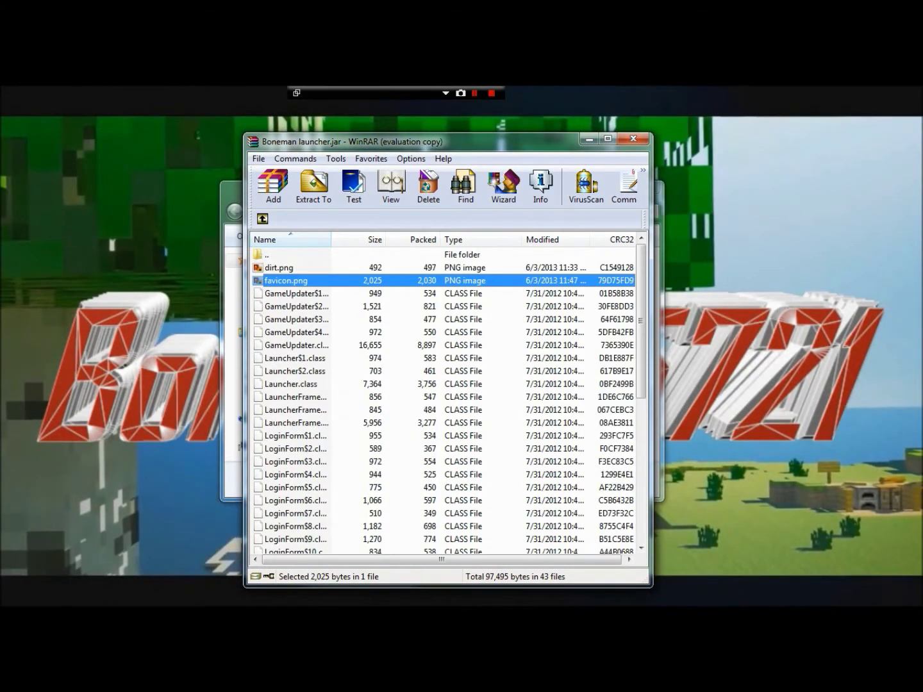
key("Up")
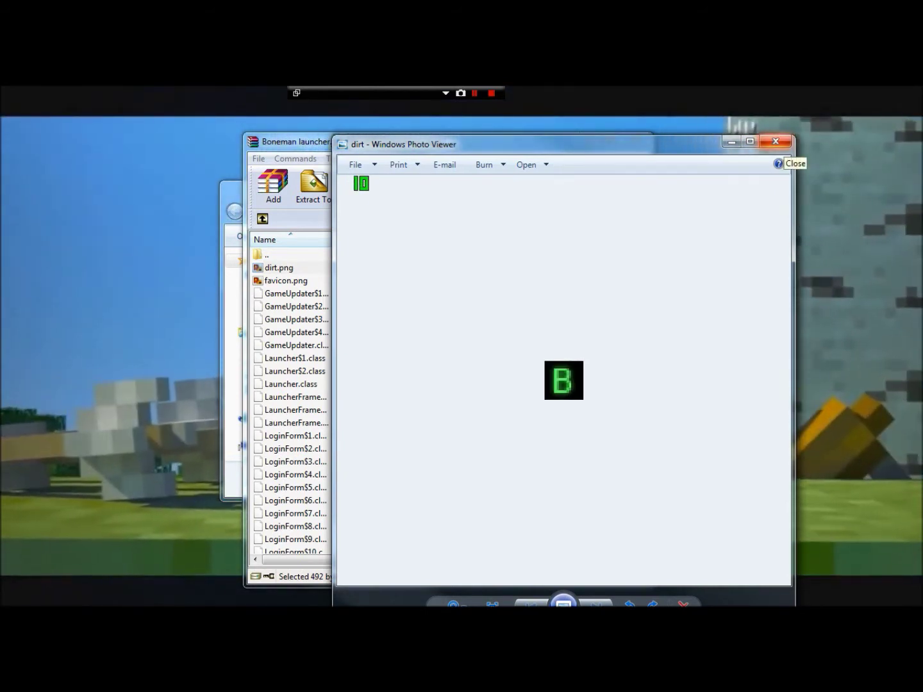
left_click(777, 142)
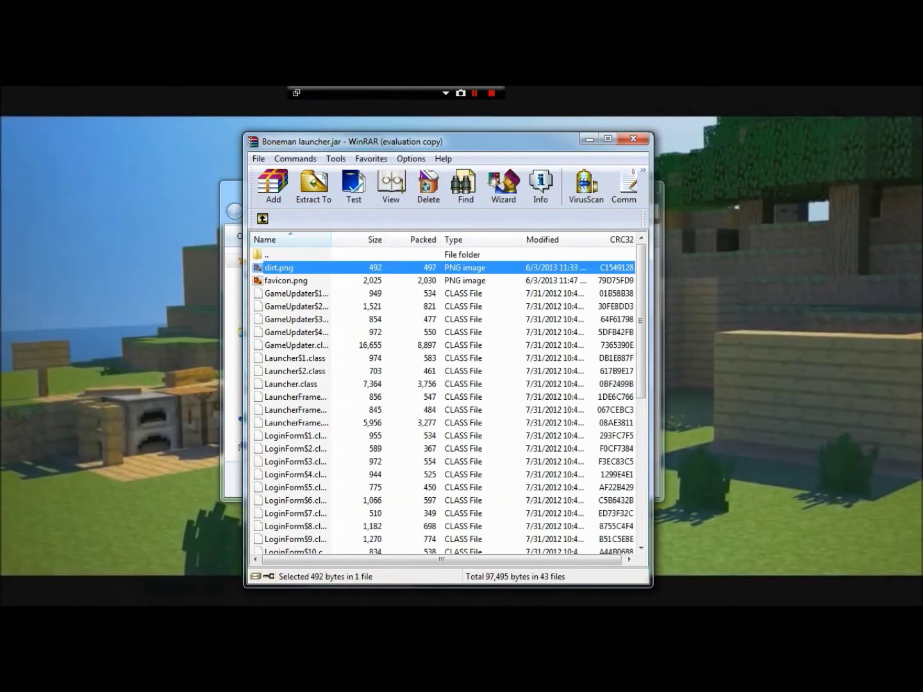
- Move the archive window aside to point out the dirt and favicon images in the desktop folder, then bring it back
right_click(373, 268)
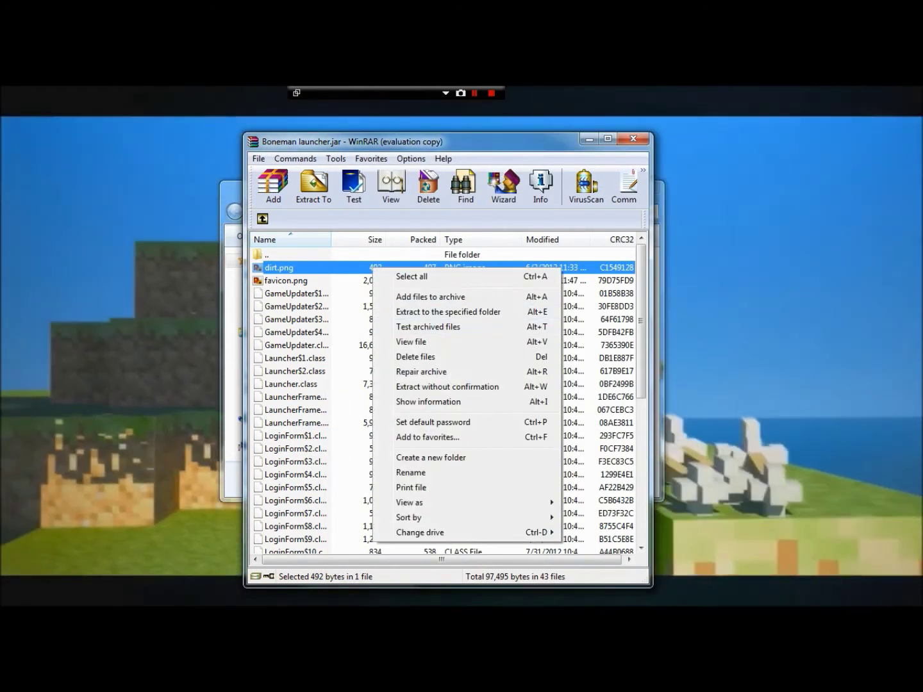
key("Escape")
left_click_drag(385, 141, 826, 200)
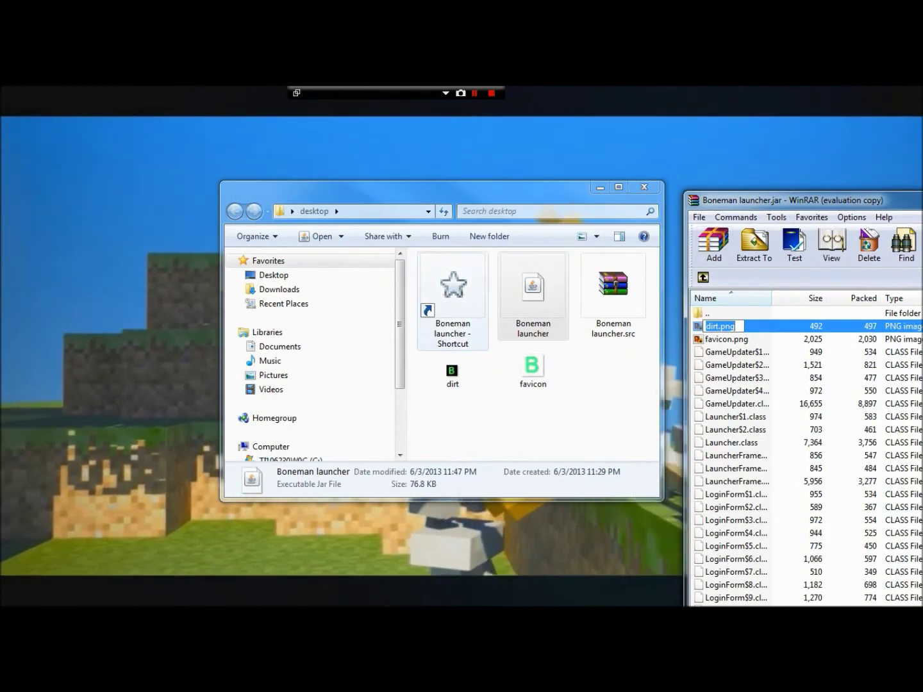
left_click(452, 372)
left_click(533, 372)
left_click_drag(827, 200, 540, 113)
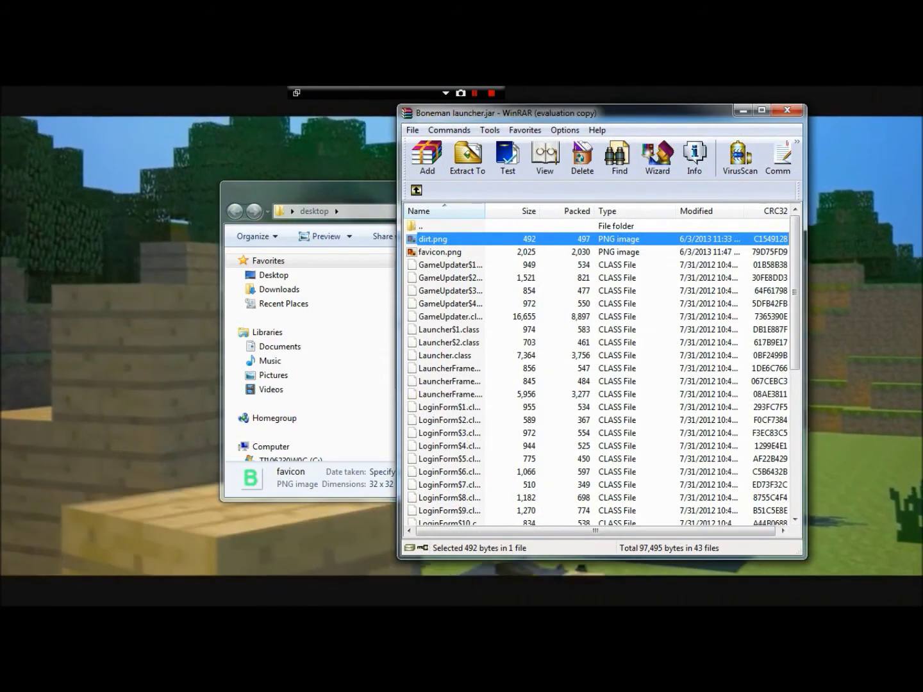
- Preview favicon.png from the archive, then close the preview and the archive
double_click(439, 253)
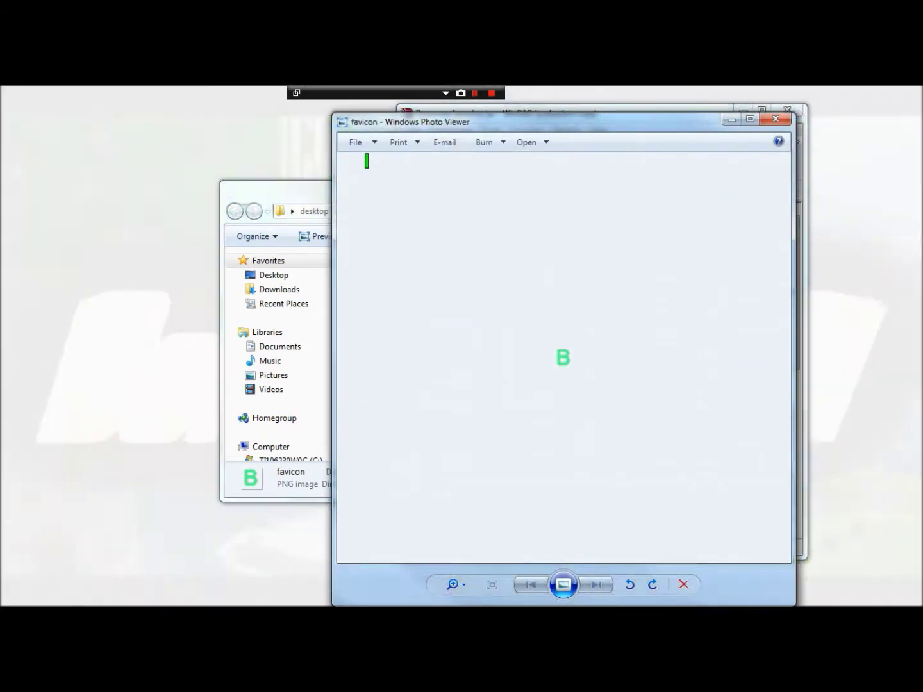
left_click(777, 120)
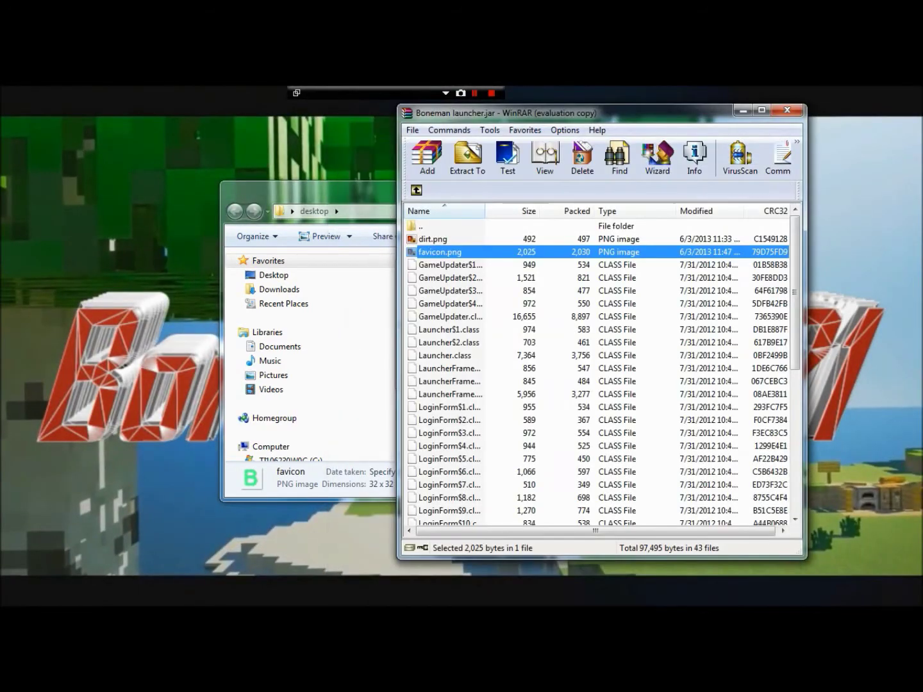
key("alt+F4")
- Start the Boneman launcher from its shortcut and reposition its window to view the customised look
left_click(453, 302)
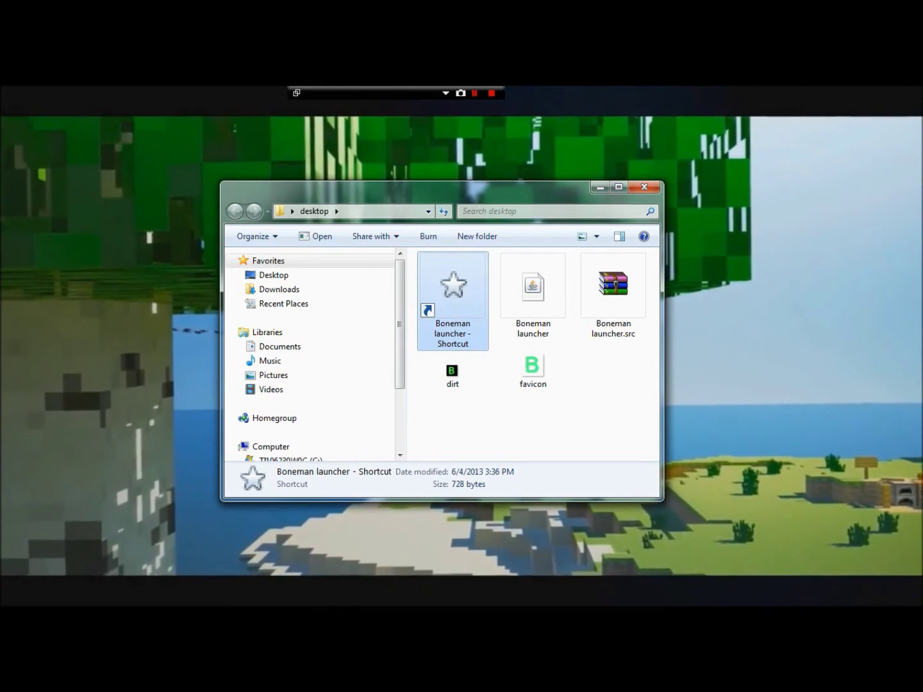
key("Return")
left_click_drag(321, 152, 455, 136)
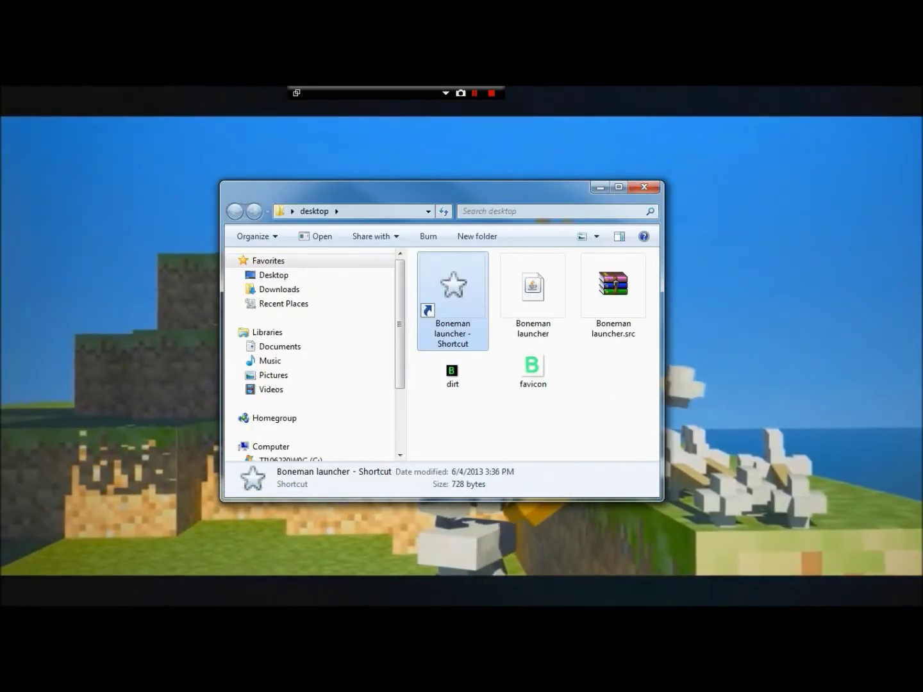
- Reopen the Boneman launcher jar file in WinRAR and return to its net\minecraft folder
left_click(533, 372)
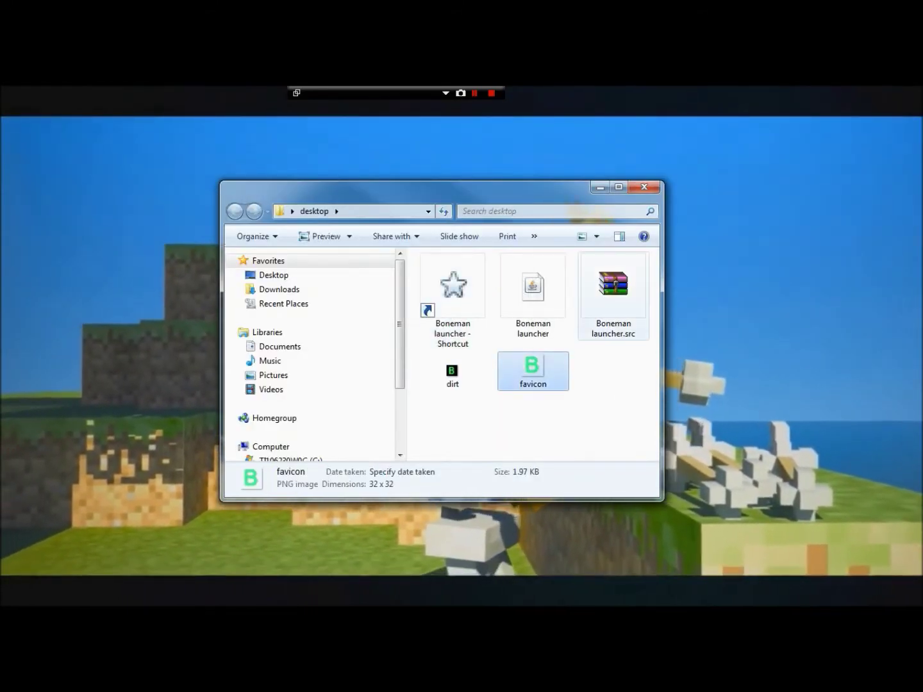
right_click(460, 307)
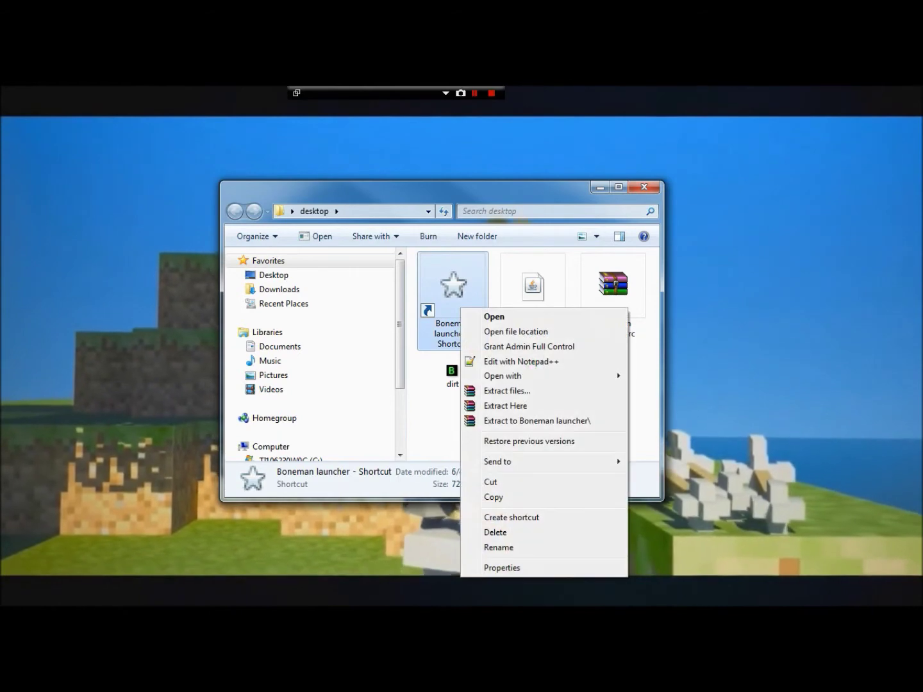
left_click(513, 292)
right_click(510, 290)
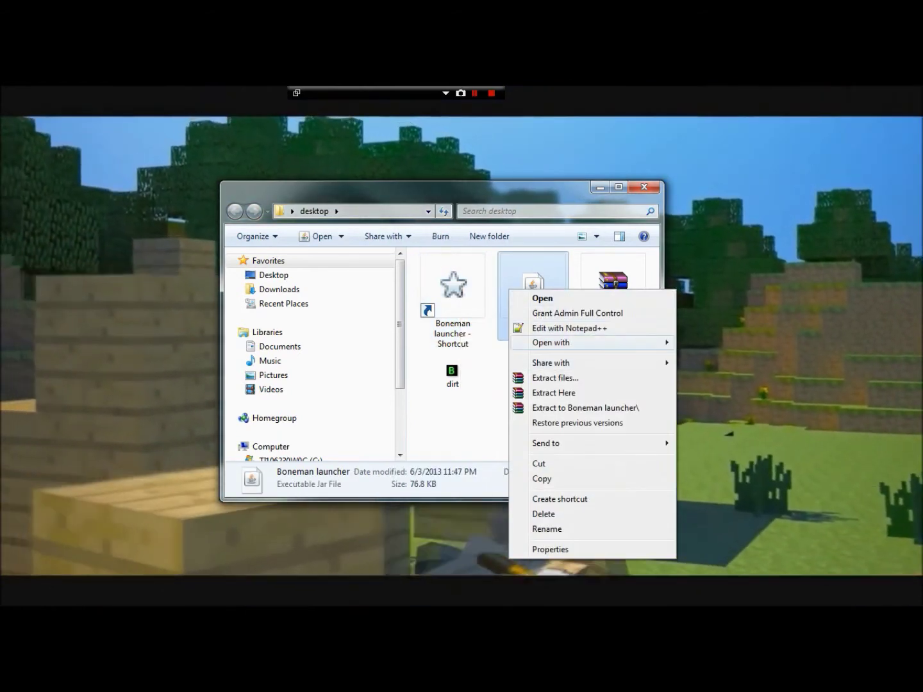
mouse_move(564, 344)
left_click(742, 378)
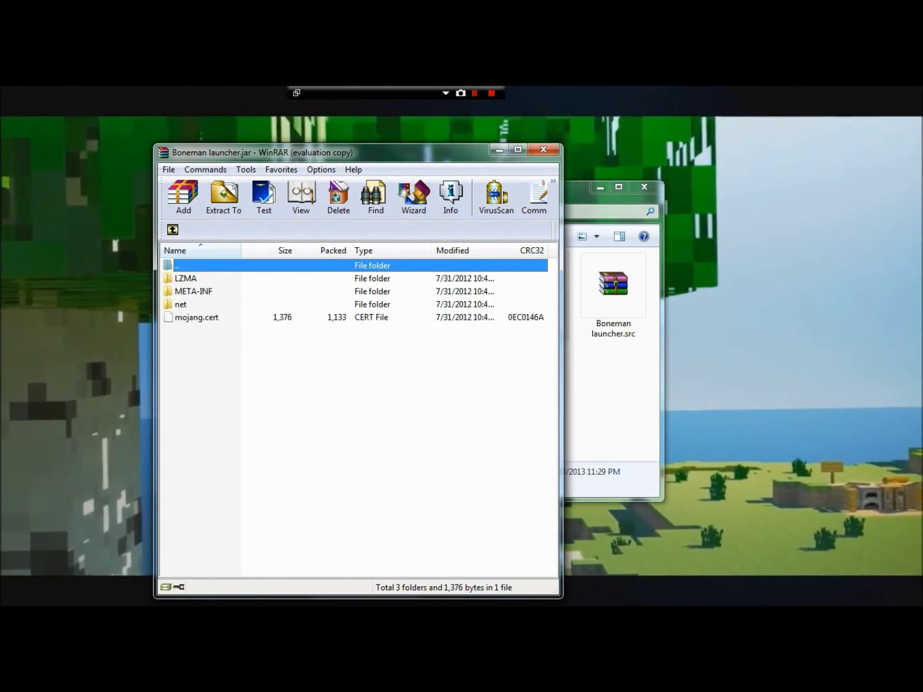
double_click(181, 304)
double_click(191, 279)
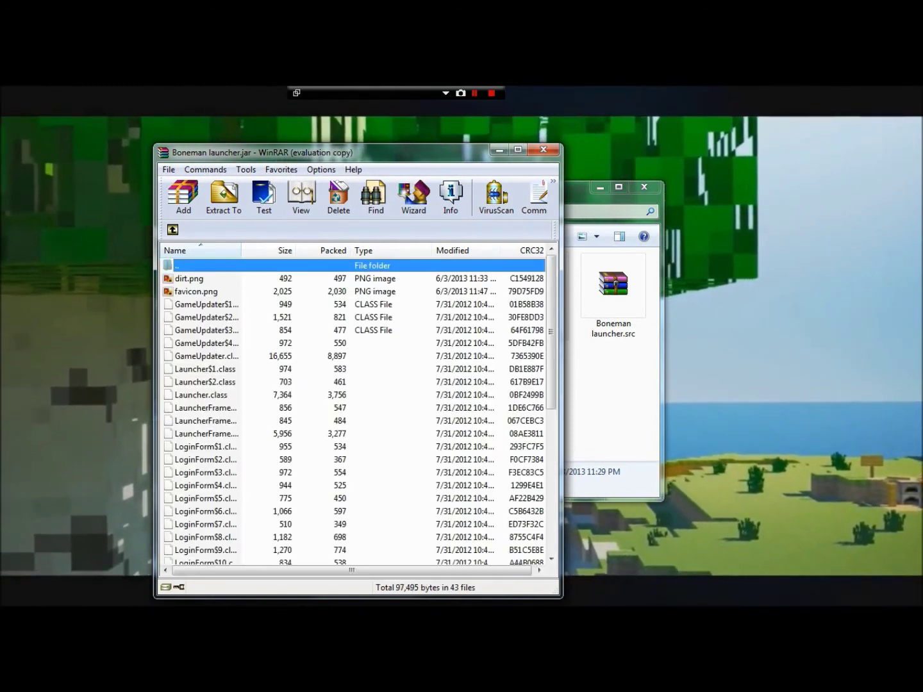
- Locate logo.png in the archive's file list and return to the start of the list
scroll(356, 410, "down", 7)
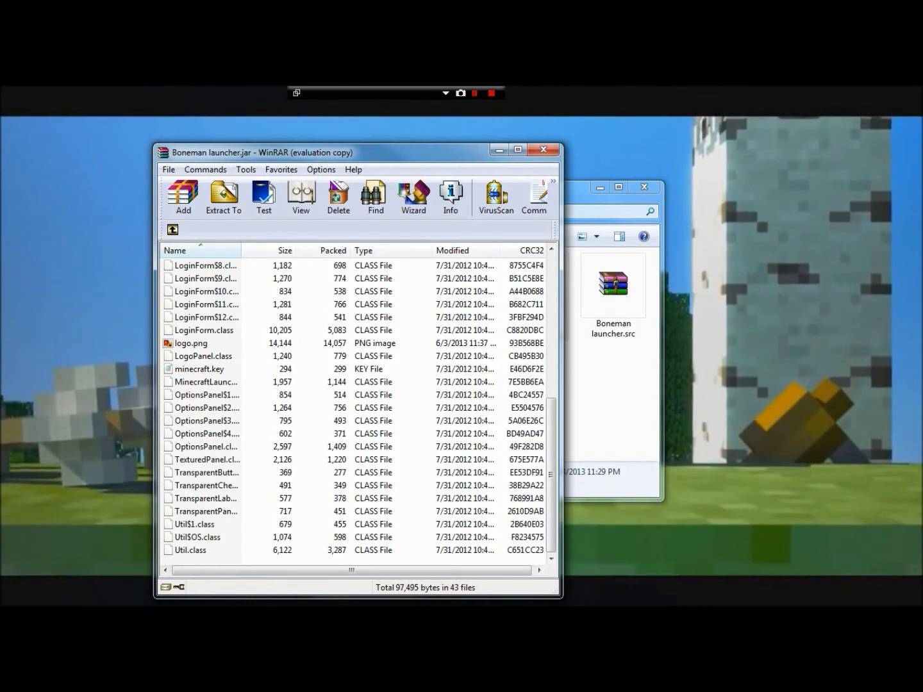
left_click(191, 343)
scroll(355, 411, "up", 4)
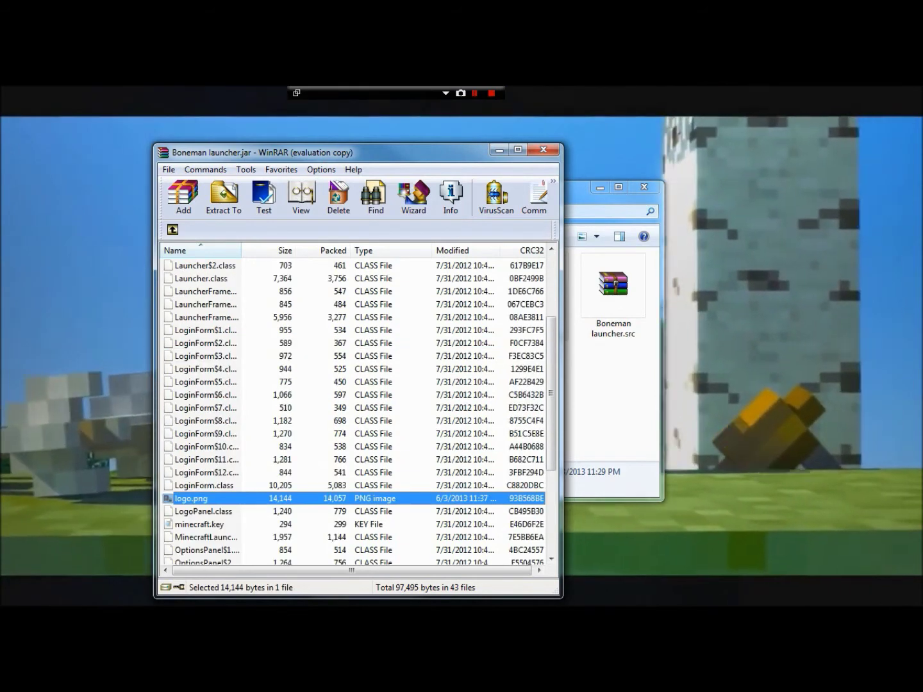
scroll(356, 410, "up", 3)
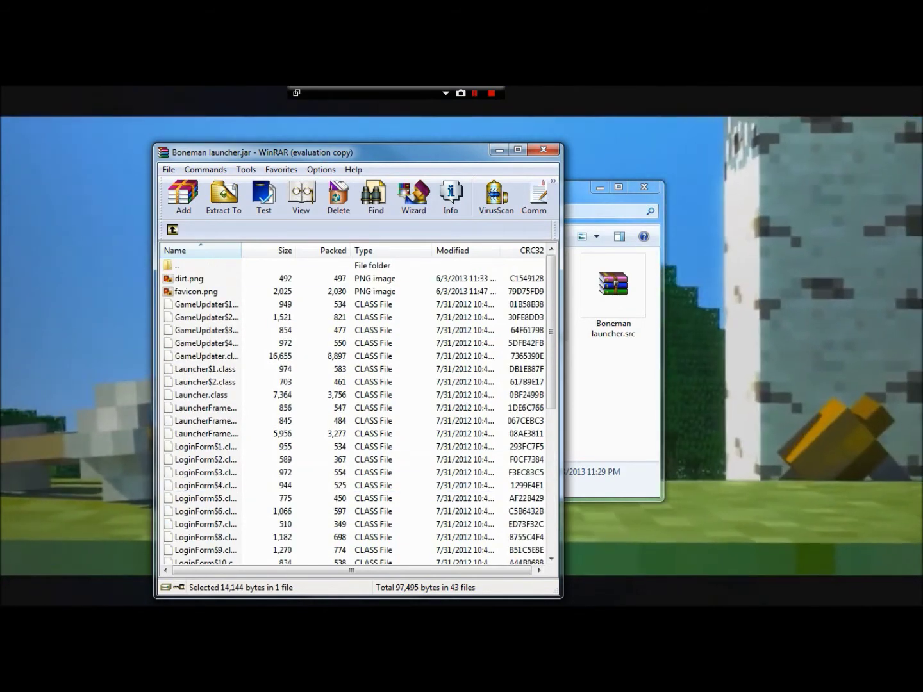
- Copy dirt.png out of the launcher archive onto the desktop
left_click(189, 280)
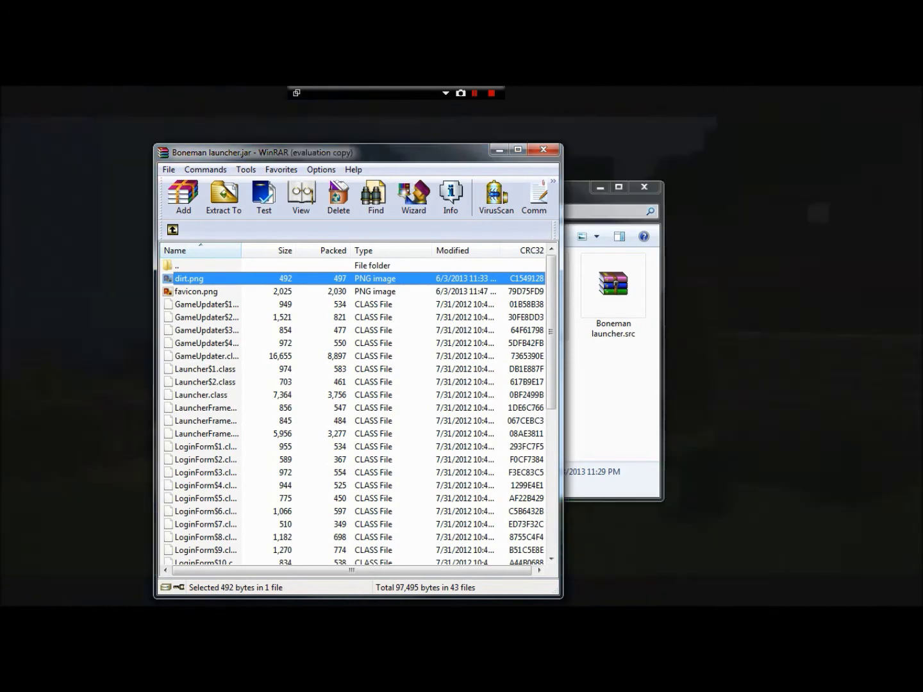
double_click(189, 279)
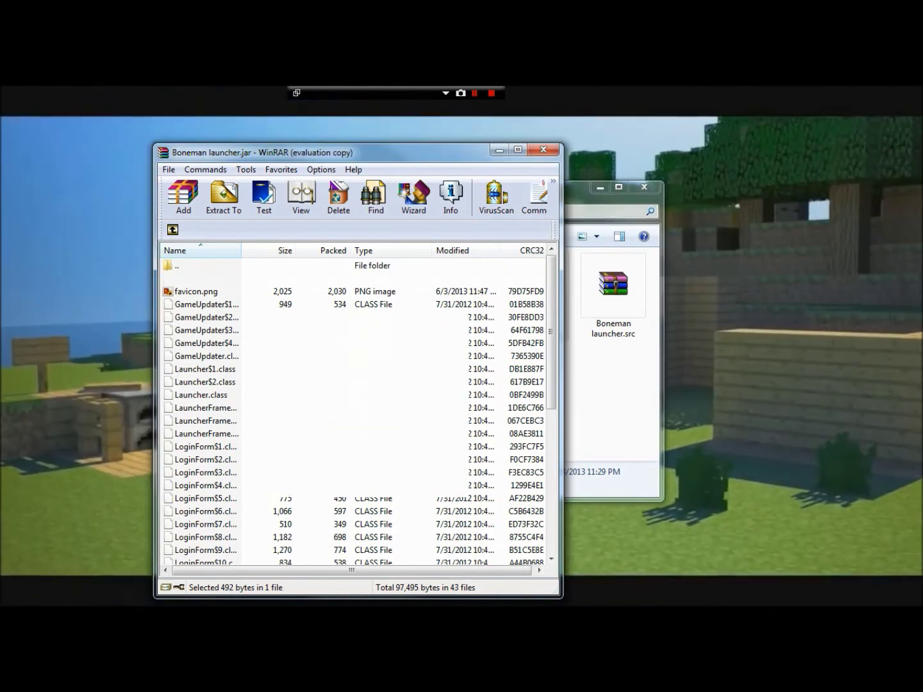
left_click_drag(189, 278, 840, 259)
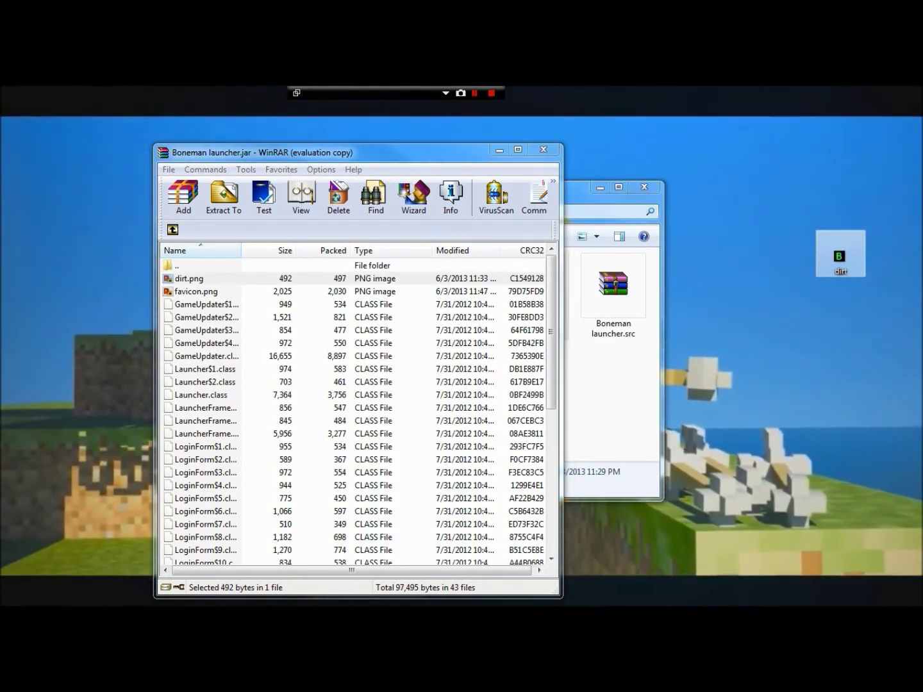
- Try to add the dirt image from the desktop back into the launcher archive's net\minecraft folder
right_click(753, 271)
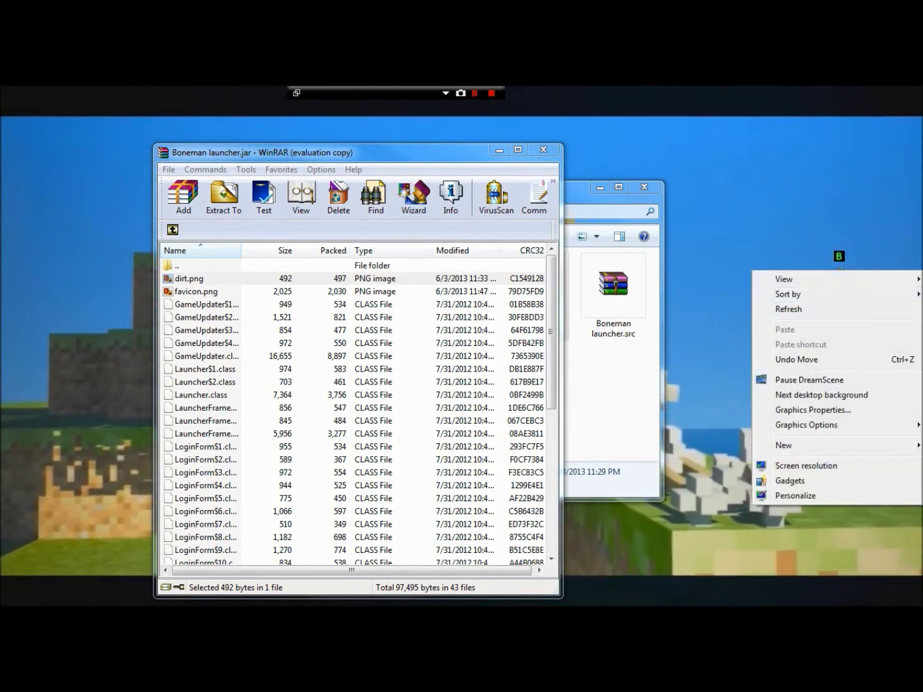
left_click(840, 256)
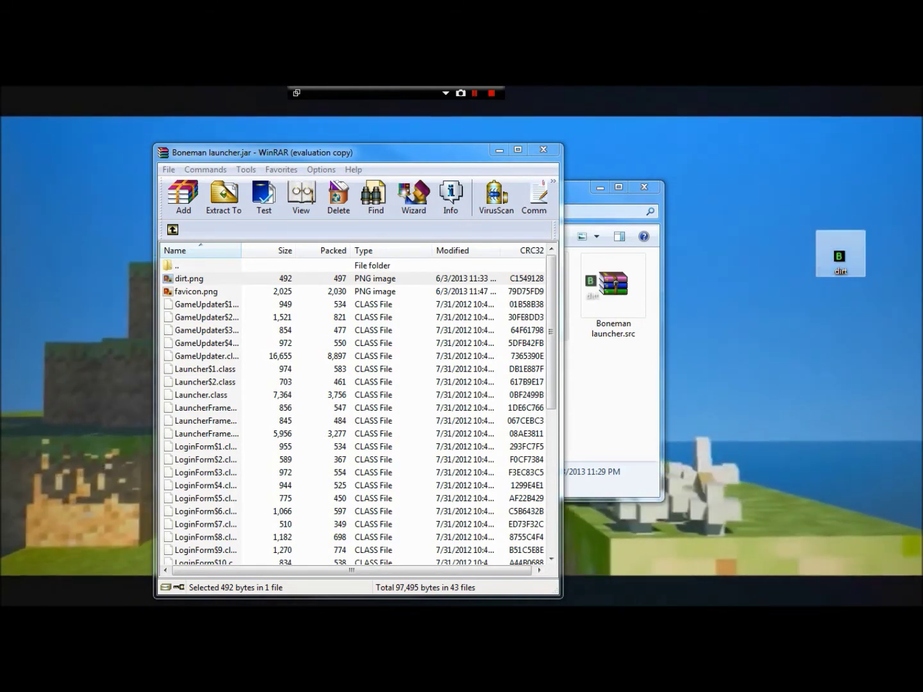
left_click_drag(591, 282, 442, 309)
left_click(373, 490)
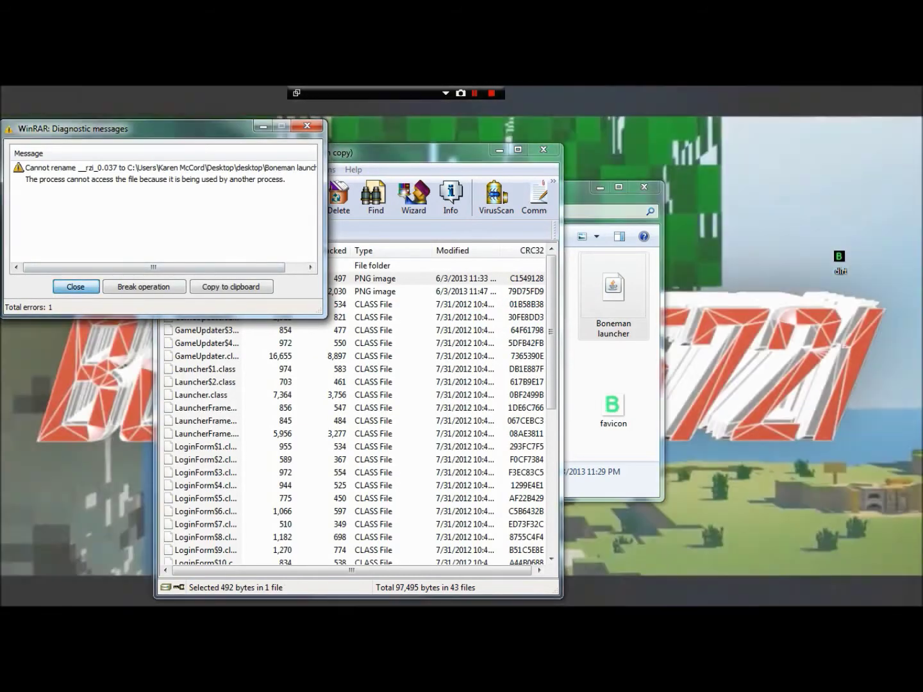
left_click(76, 286)
- Preview logo.png from the archive, then close the preview and the archive
scroll(355, 411, "down", 7)
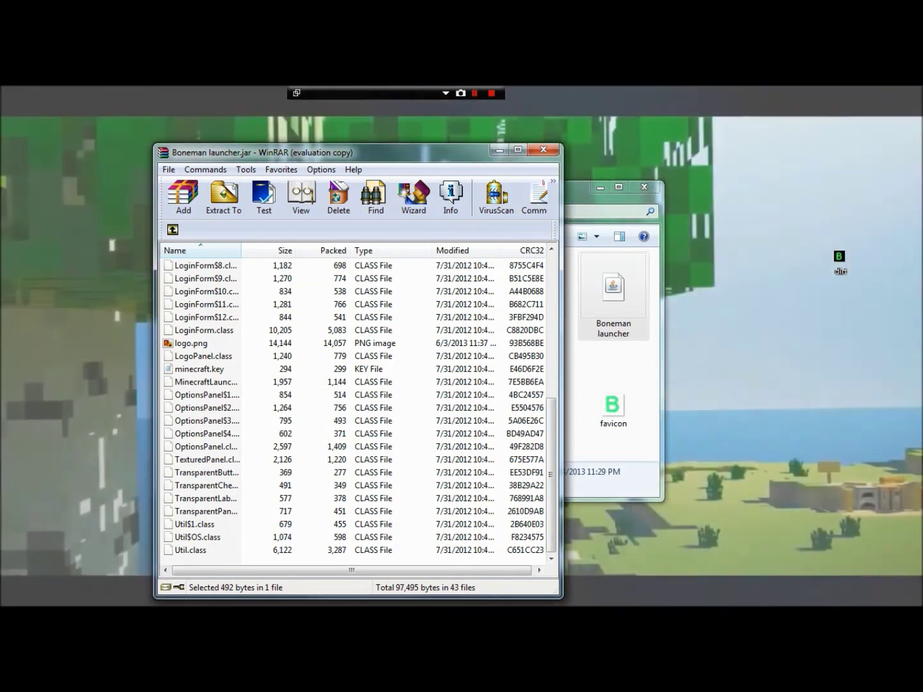
left_click(192, 343)
double_click(191, 342)
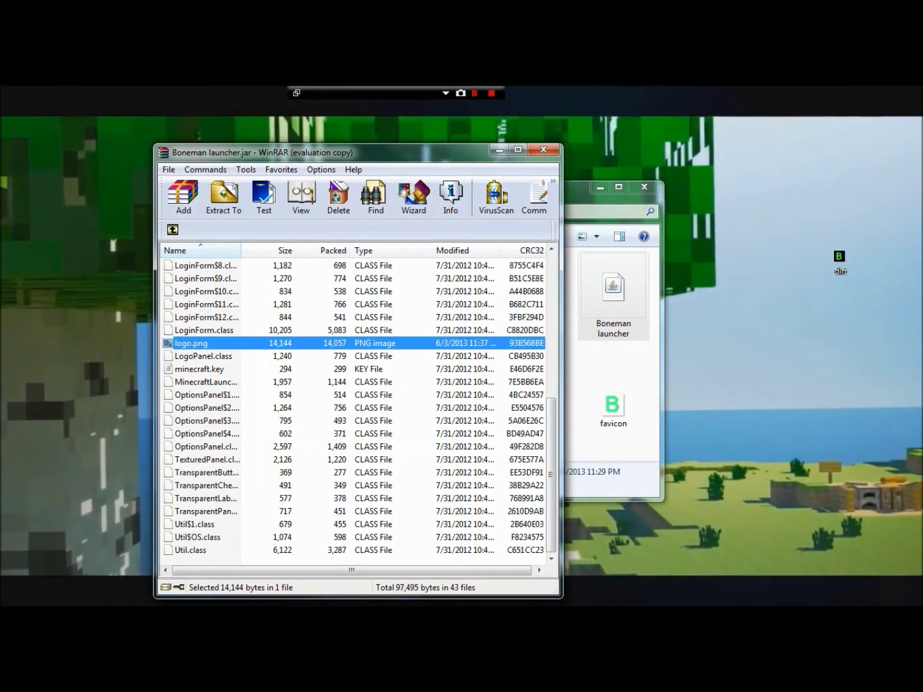
scroll(564, 358, "up", 5)
scroll(564, 357, "down", 5)
scroll(564, 358, "up", 5)
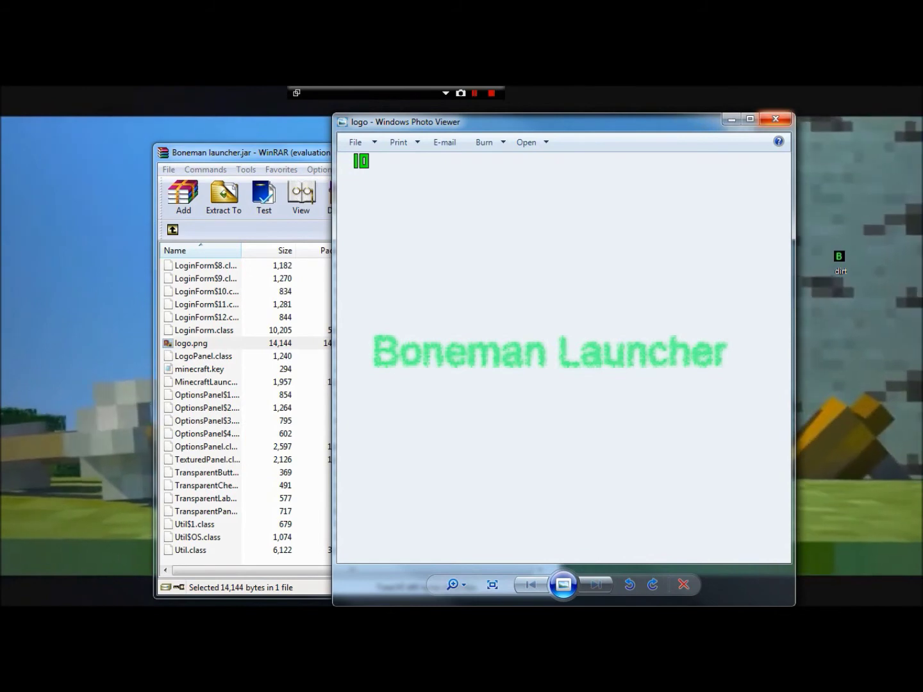
left_click(775, 119)
key("alt+F4")
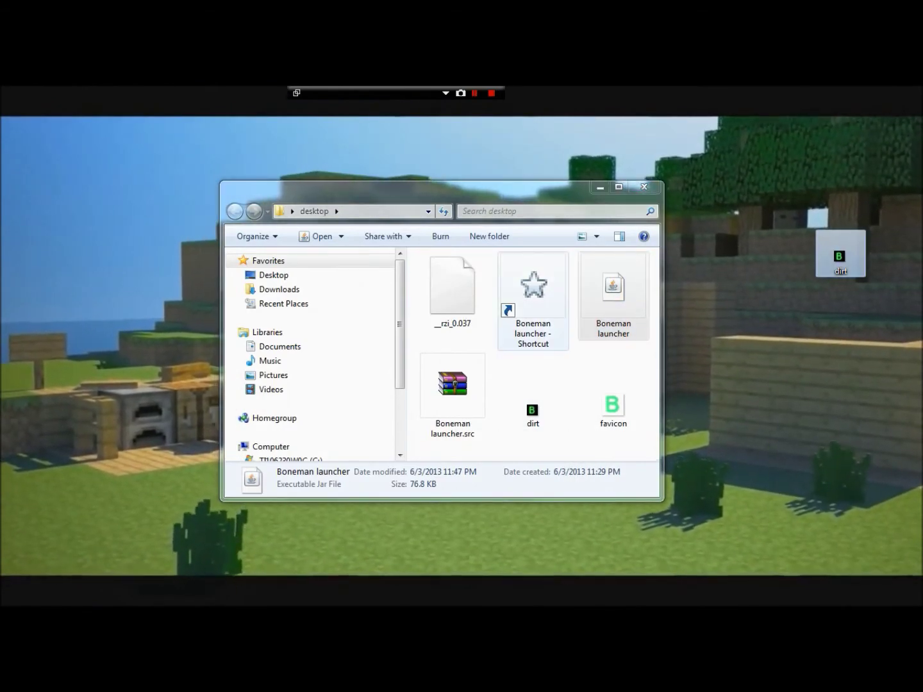
- Start the Boneman launcher from its shortcut and log in to Minecraft with the remembered account
left_click(534, 302)
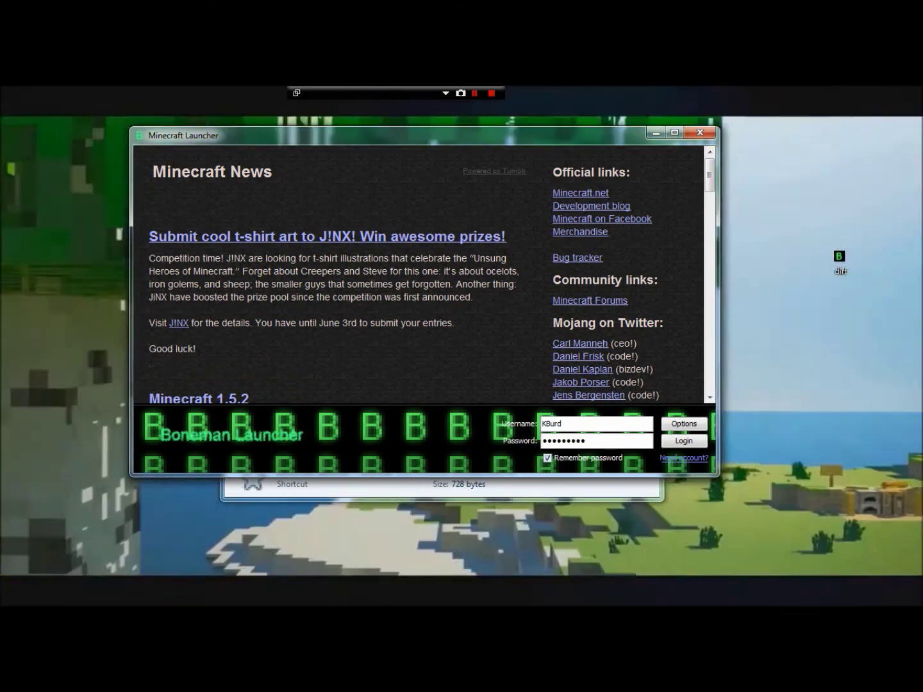
left_click_drag(423, 136, 408, 154)
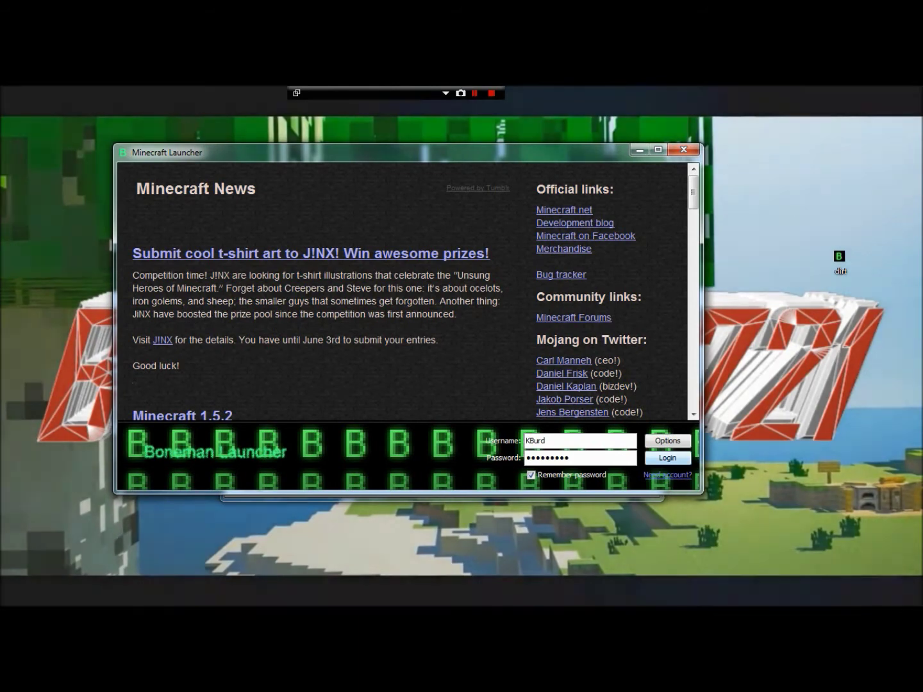
key("Return")
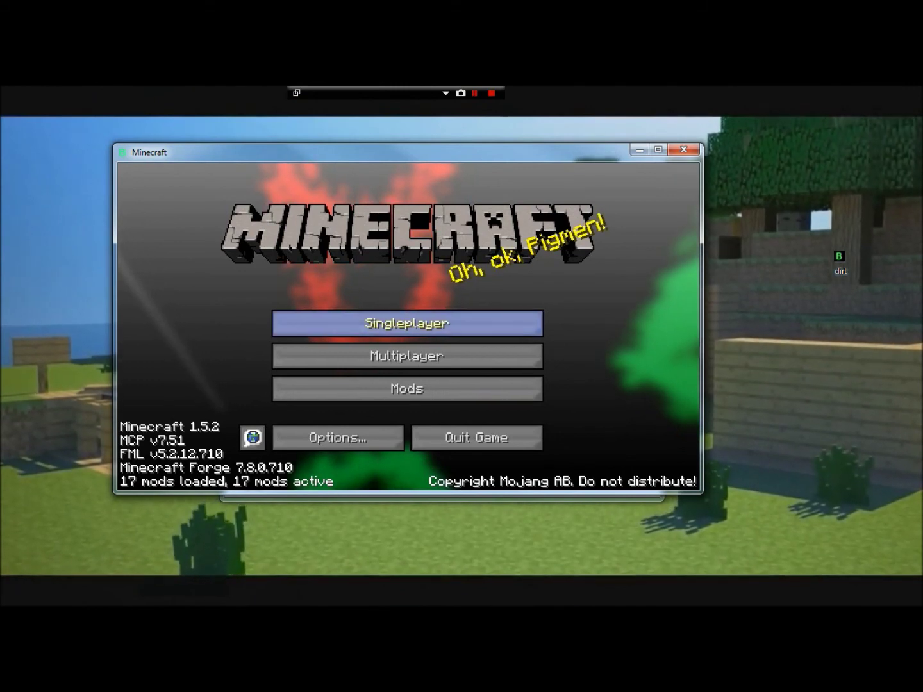
- Open the singleplayer world list and select the Bonemans Parcore world
left_click(407, 323)
left_click(407, 234)
left_click(408, 331)
scroll(408, 332, "down", 4)
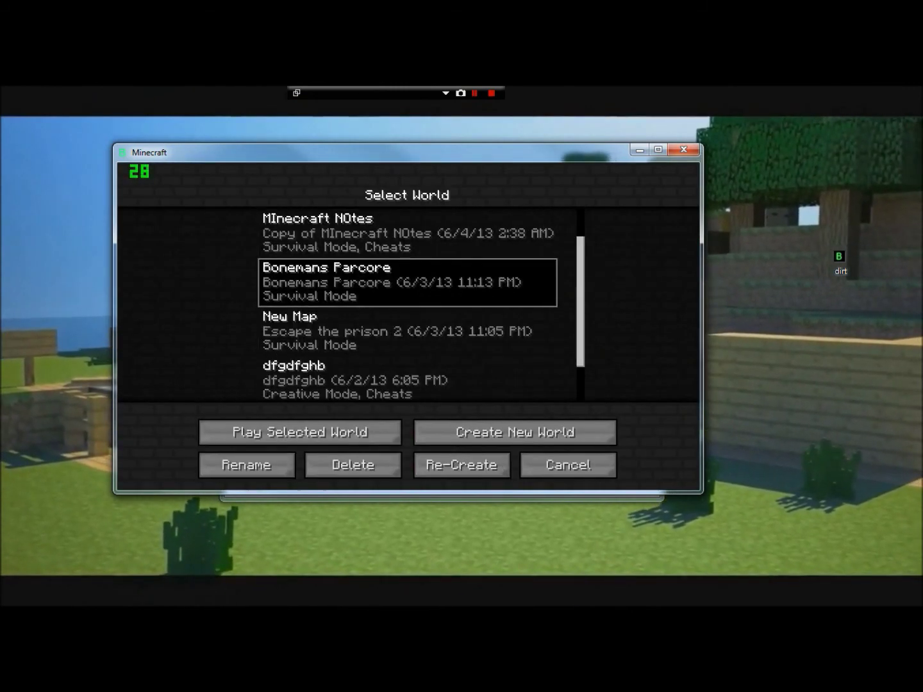